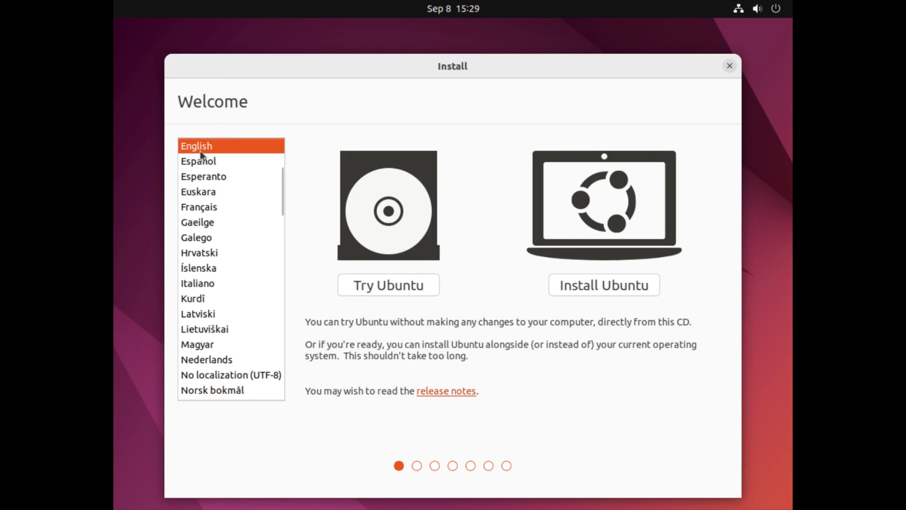
- Browse the installer's language list, keep English and start the Ubuntu trial session without installing
{"action": "scroll", "coordinate": [218, 321], "scroll_direction": "down", "scroll_amount": 3}
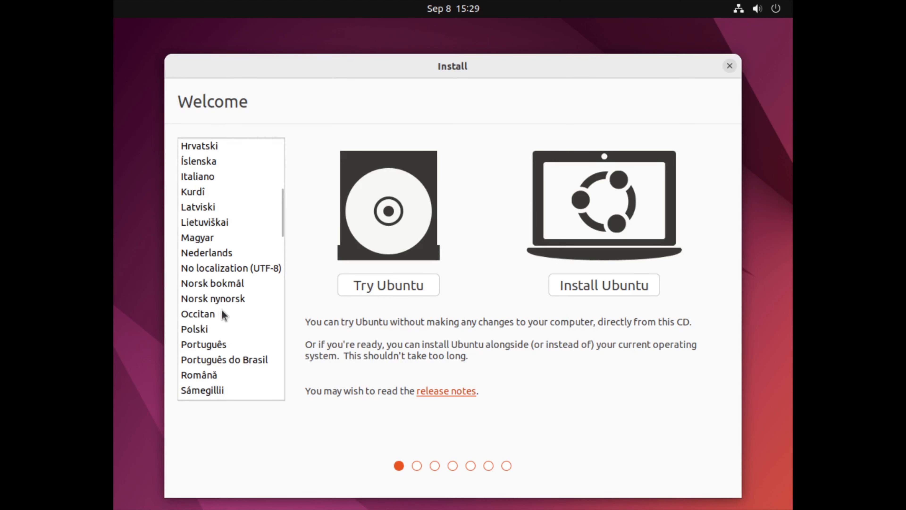
{"action": "scroll", "coordinate": [255, 294], "scroll_direction": "down", "scroll_amount": 8}
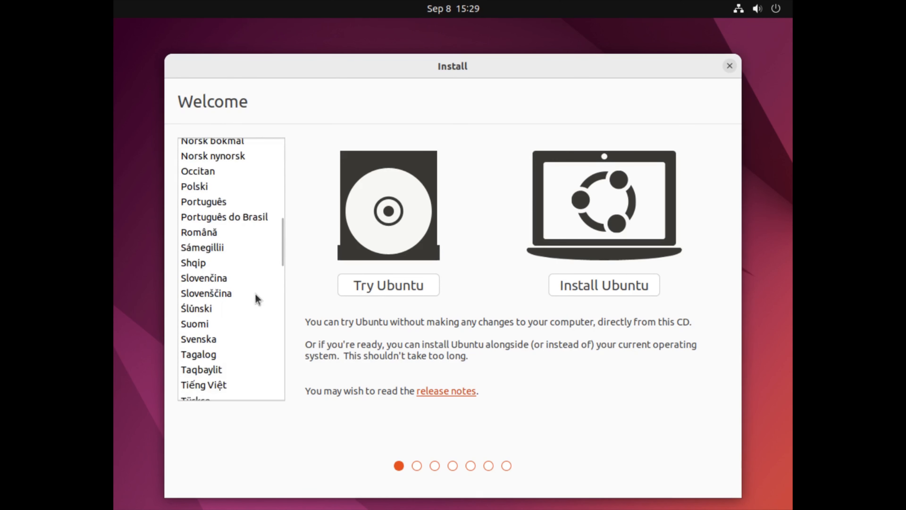
{"action": "scroll", "coordinate": [258, 298], "scroll_direction": "down", "scroll_amount": 9}
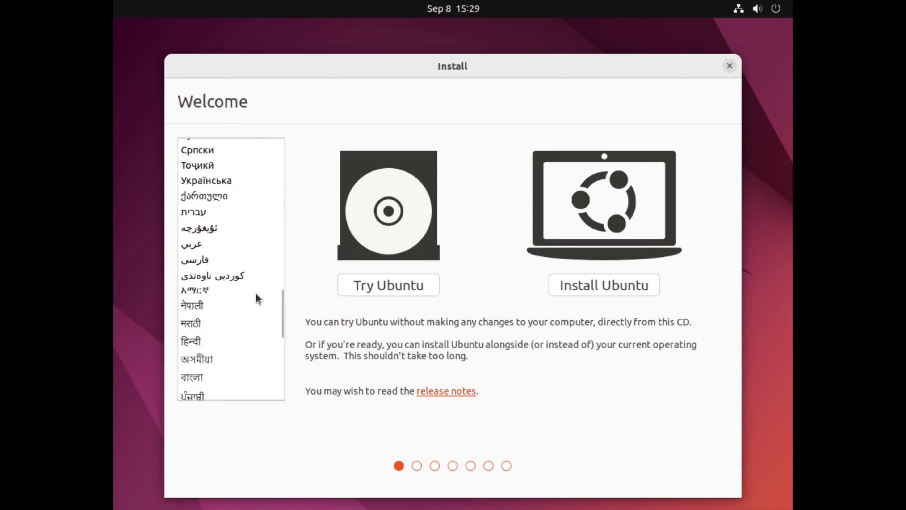
{"action": "scroll", "coordinate": [258, 298], "scroll_direction": "up", "scroll_amount": 8}
{"action": "scroll", "coordinate": [258, 299], "scroll_direction": "up", "scroll_amount": 9}
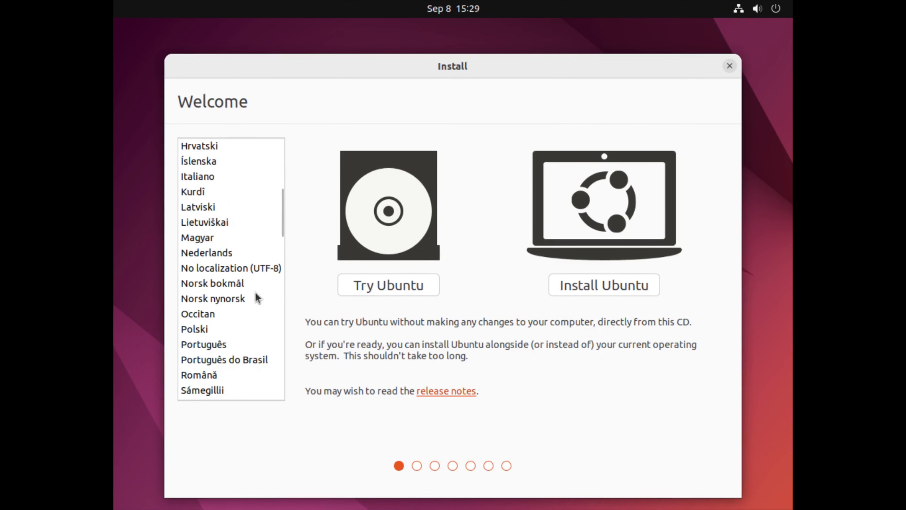
{"action": "scroll", "coordinate": [256, 293], "scroll_direction": "up", "scroll_amount": 3}
{"action": "scroll", "coordinate": [256, 293], "scroll_direction": "up", "scroll_amount": 4}
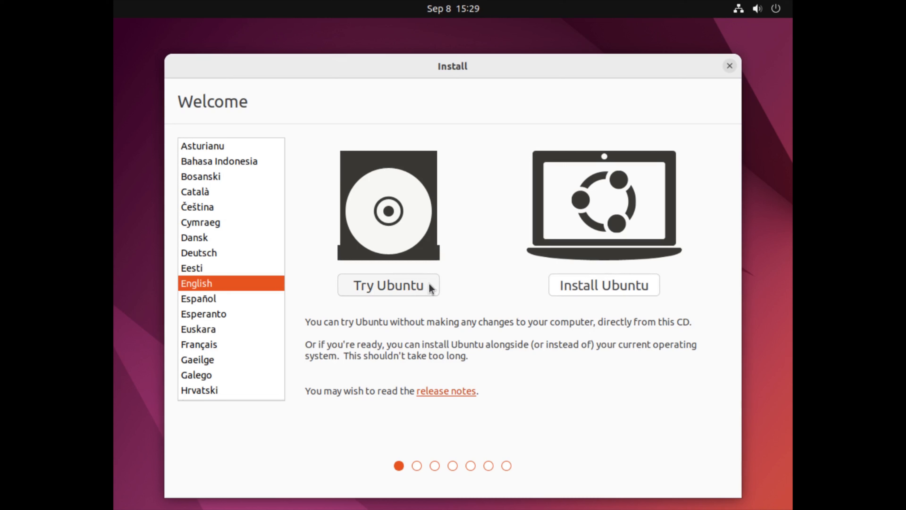
{"action": "left_click", "coordinate": [421, 288]}
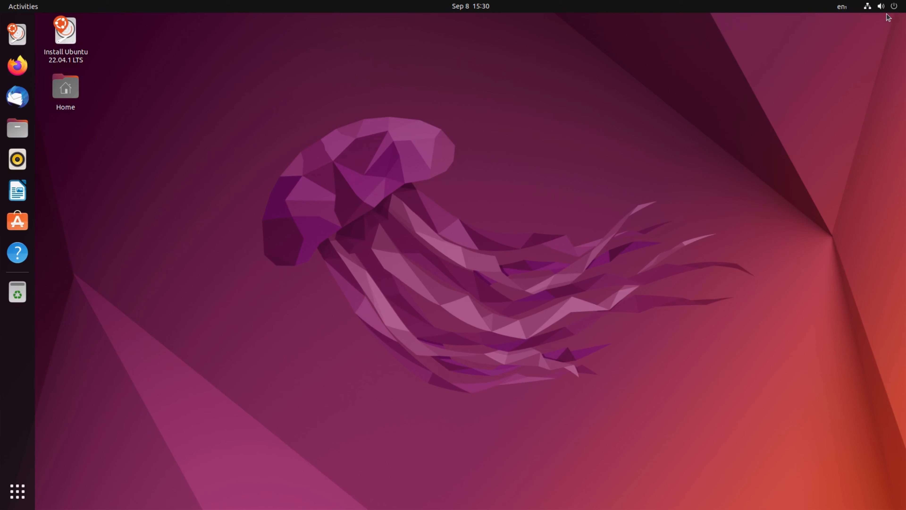
- Look over the live session's system status options and the Home folder's contents, closing each again
{"action": "left_click", "coordinate": [867, 10]}
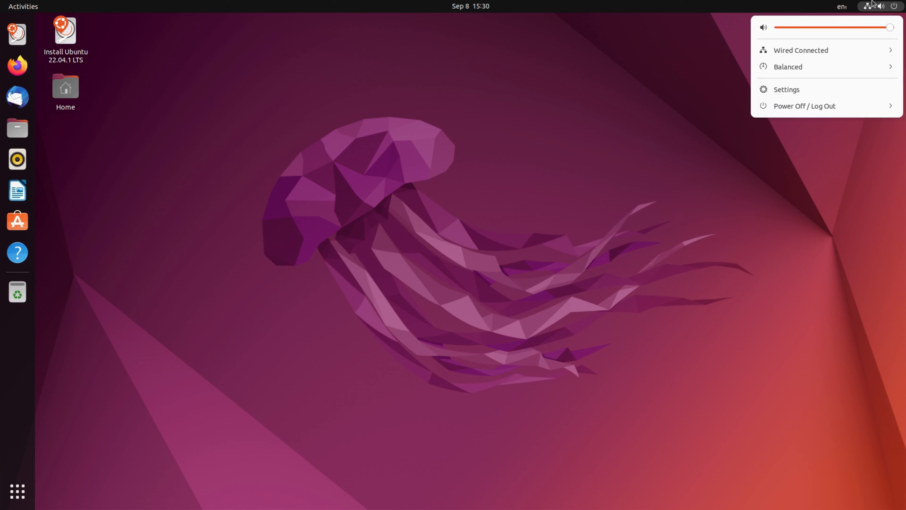
{"action": "left_click", "coordinate": [571, 126]}
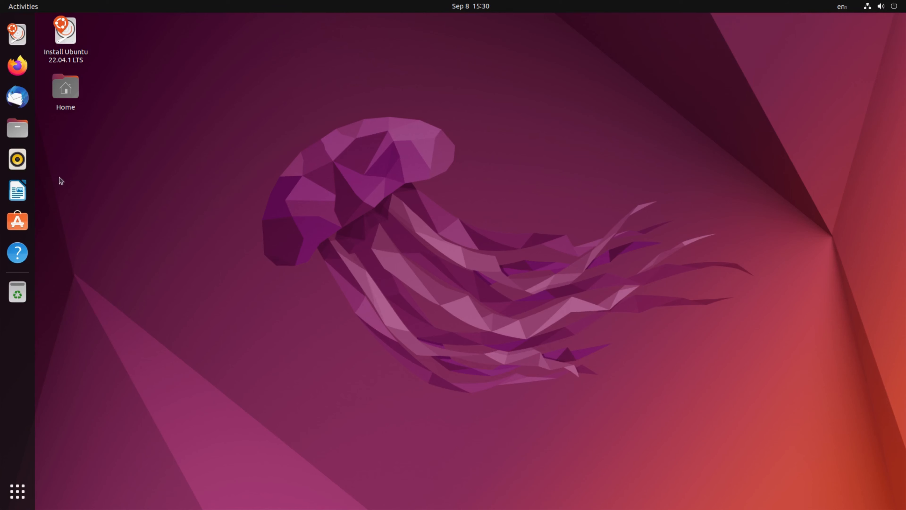
{"action": "double_click", "coordinate": [66, 88]}
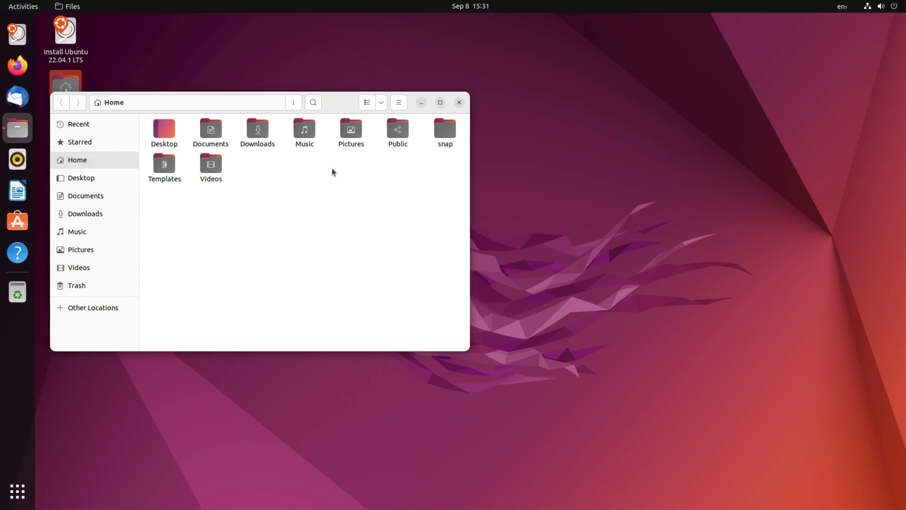
{"action": "left_click", "coordinate": [459, 103]}
{"action": "left_click", "coordinate": [19, 132]}
{"action": "left_click", "coordinate": [460, 101]}
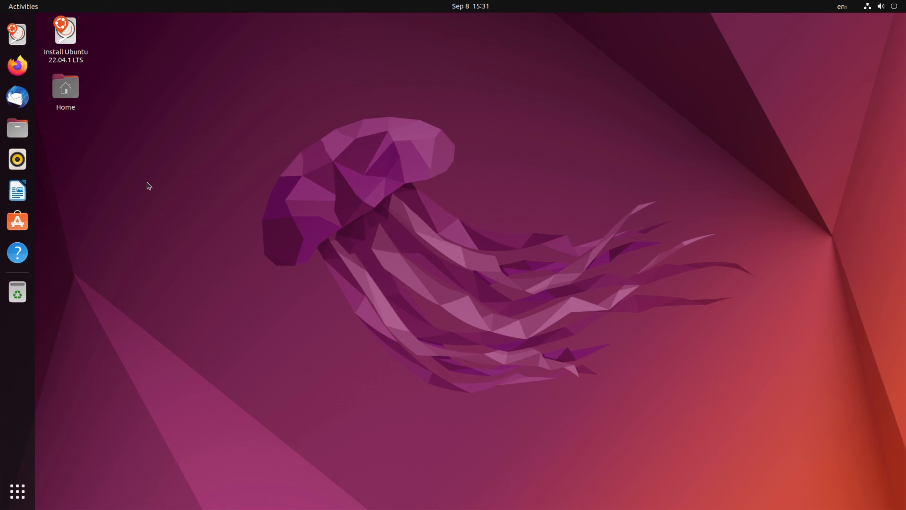
- Launch the Ubuntu 22.04.1 LTS installer, keeping English as the language and English (US) as the keyboard layout
{"action": "left_click", "coordinate": [70, 45]}
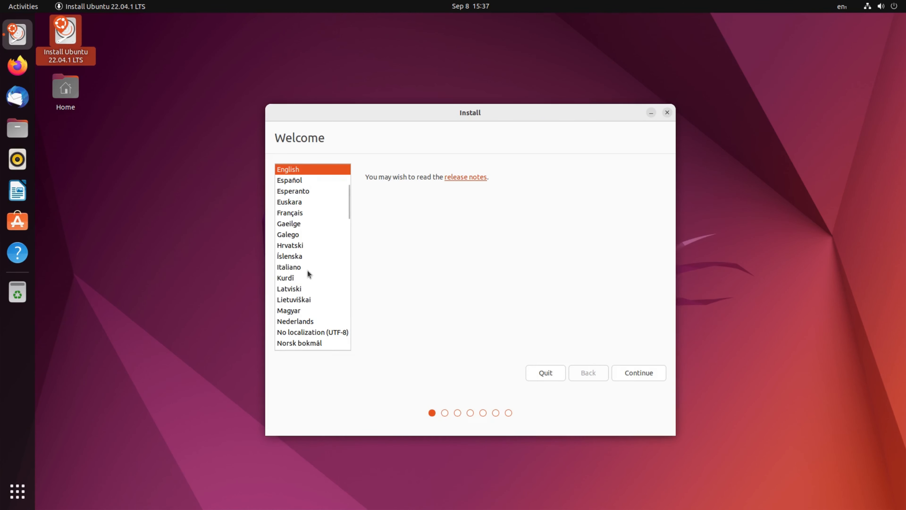
{"action": "scroll", "coordinate": [308, 273], "scroll_direction": "down", "scroll_amount": 1}
{"action": "scroll", "coordinate": [309, 274], "scroll_direction": "down", "scroll_amount": 3}
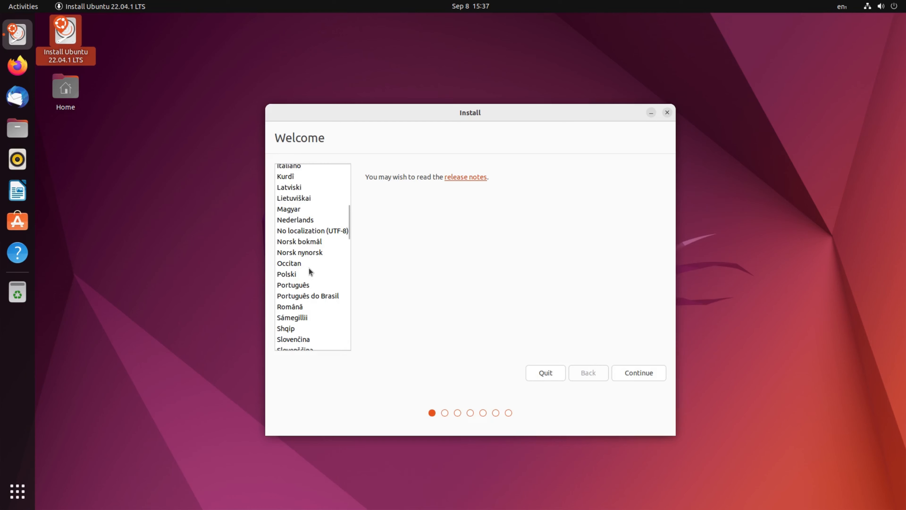
{"action": "scroll", "coordinate": [308, 268], "scroll_direction": "down", "scroll_amount": 8}
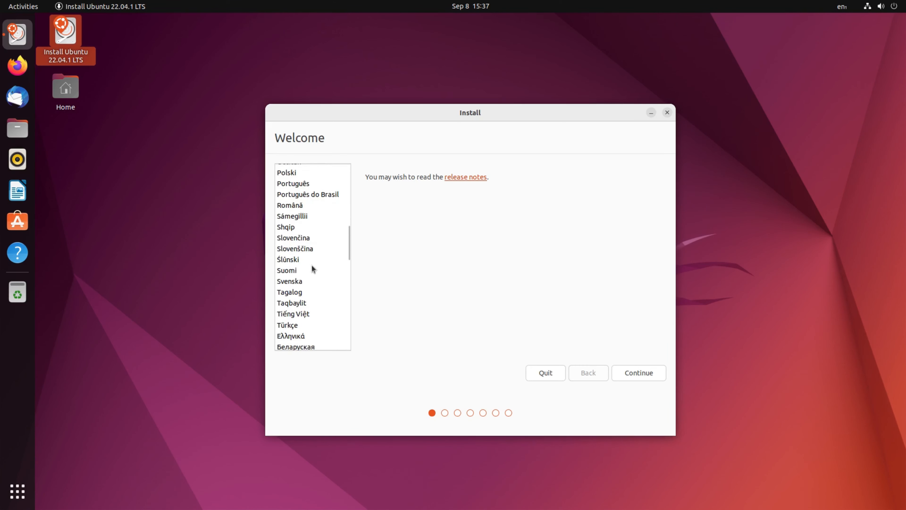
{"action": "scroll", "coordinate": [314, 267], "scroll_direction": "up", "scroll_amount": 15}
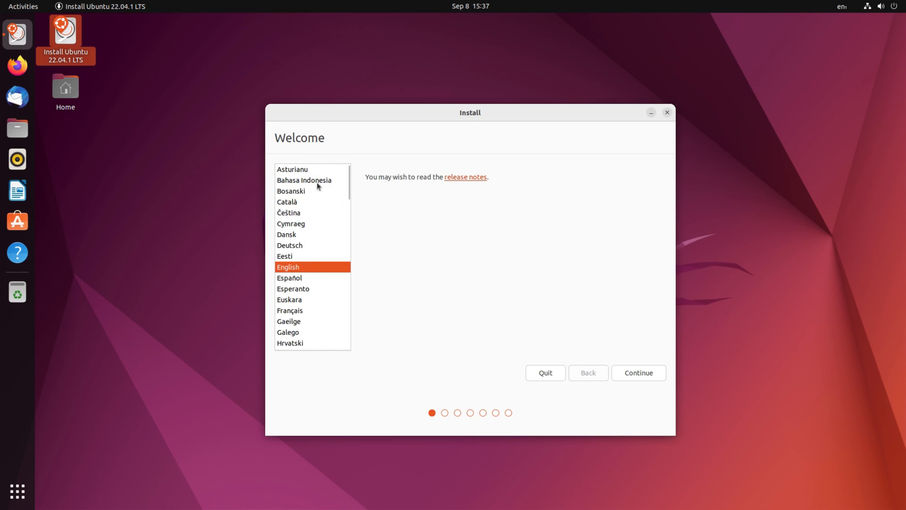
{"action": "left_click", "coordinate": [633, 374]}
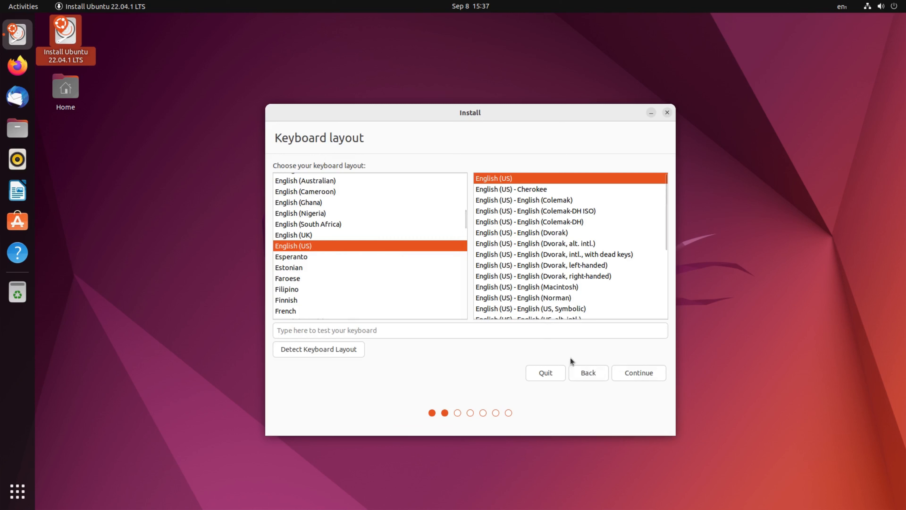
{"action": "left_click", "coordinate": [625, 373]}
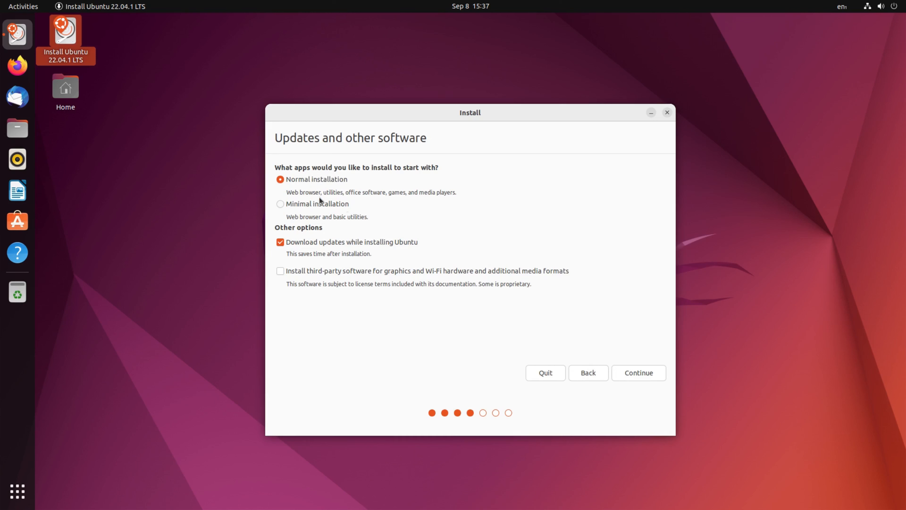
- Choose the normal installation, disable downloading updates while installing and enable third-party software for graphics, Wi-Fi and media formats
{"action": "left_click", "coordinate": [282, 206]}
{"action": "left_click", "coordinate": [281, 179]}
{"action": "left_click", "coordinate": [280, 242]}
- Check the wired connection and test internet access by opening nuxbie.com in Firefox, then close the browser
{"action": "left_click", "coordinate": [869, 7]}
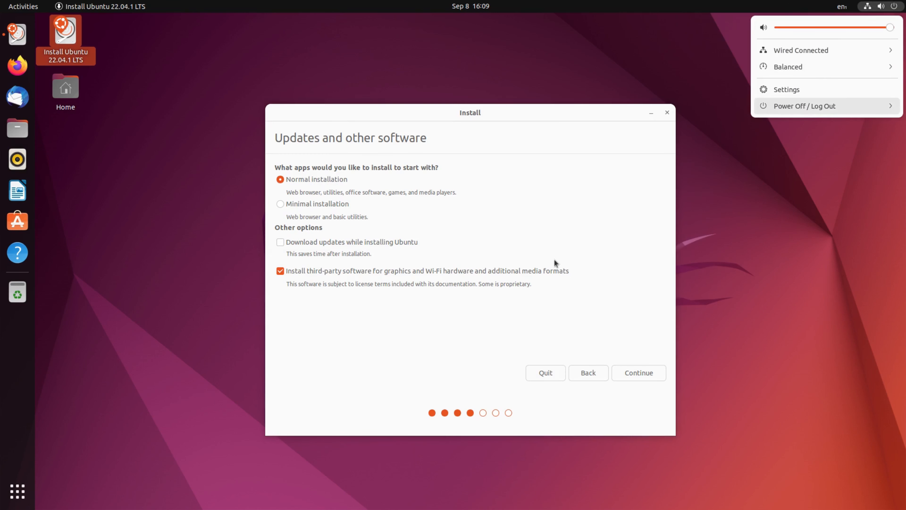
{"action": "left_click", "coordinate": [406, 350]}
{"action": "left_click", "coordinate": [17, 65]}
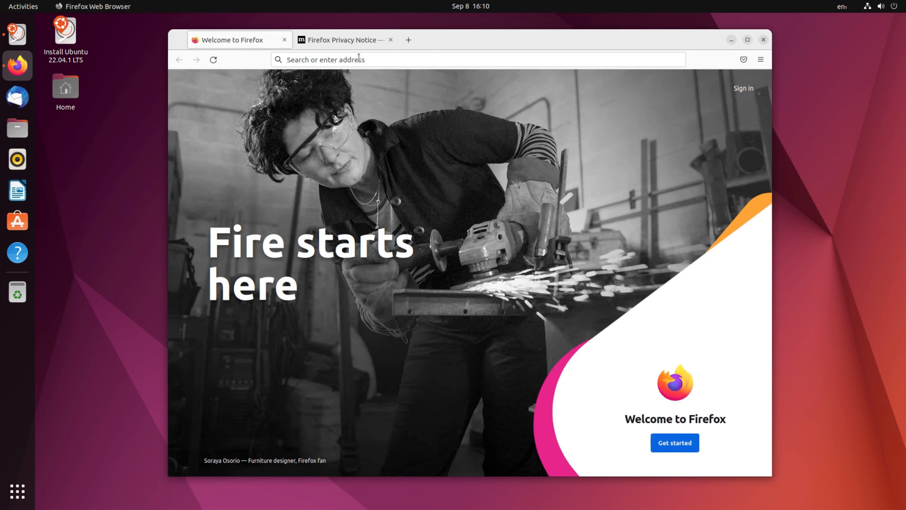
{"action": "left_click", "coordinate": [356, 59]}
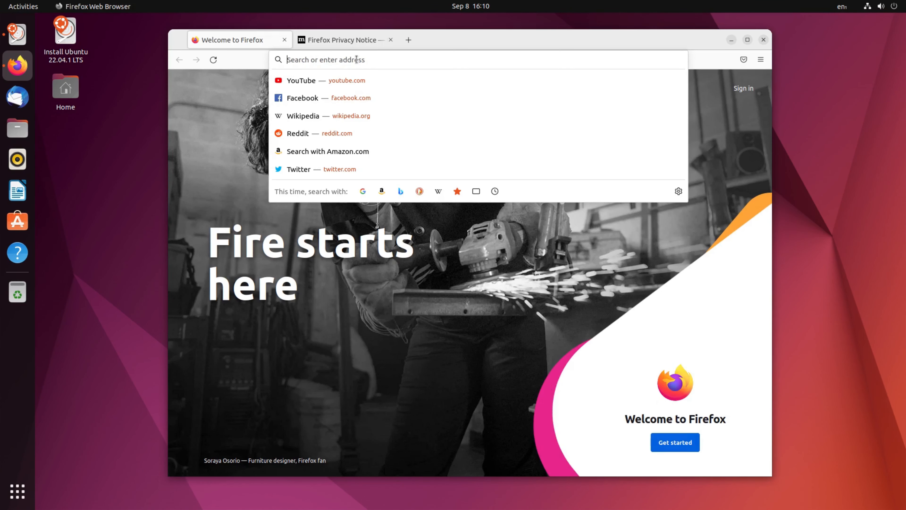
{"action": "type", "text": "nux"}
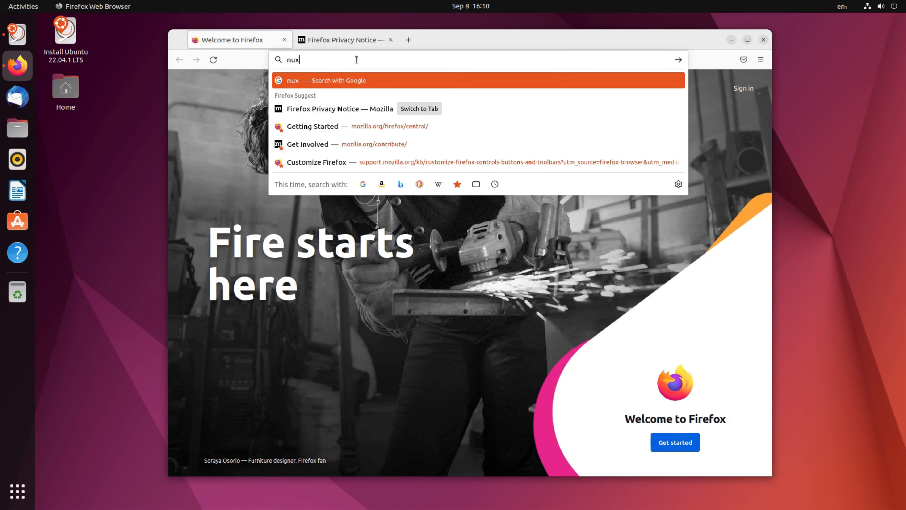
{"action": "type", "text": "bie."}
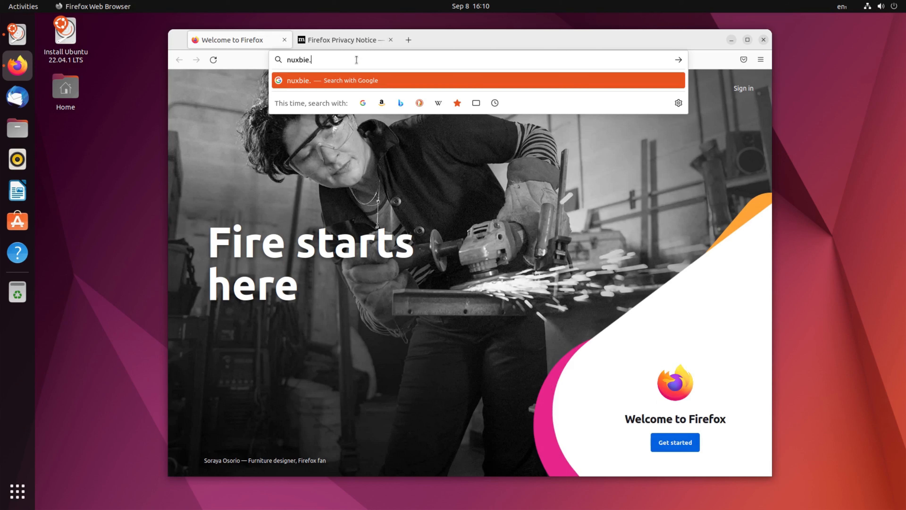
{"action": "type", "text": "com"}
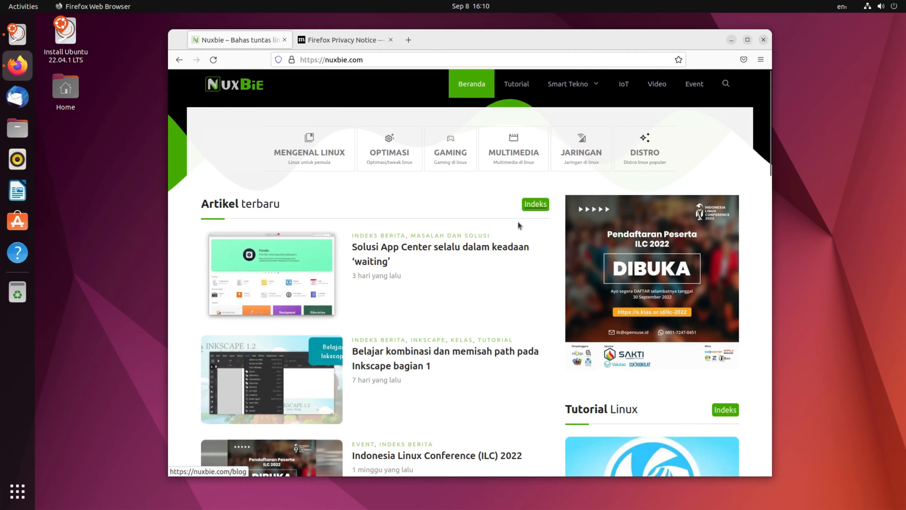
{"action": "left_click", "coordinate": [761, 41]}
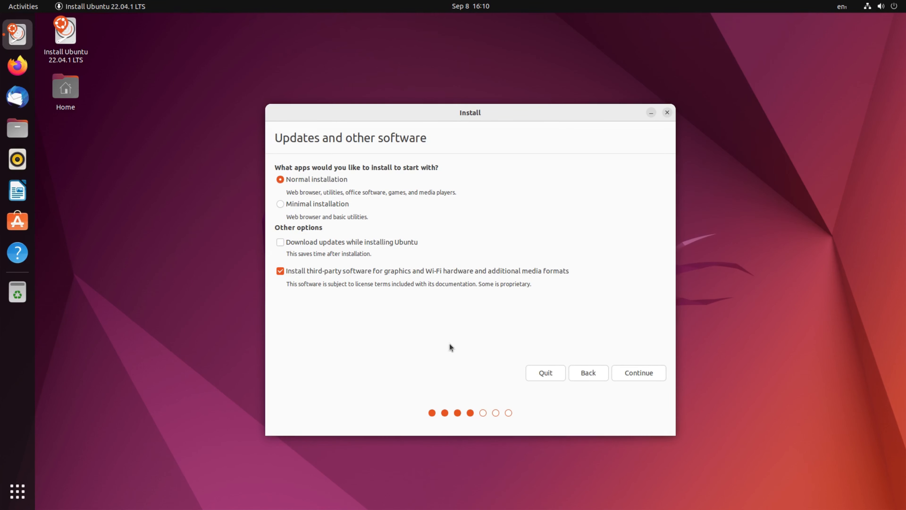
- Proceed to the installation type, review the advanced features and the Something else option, and settle on Erase disk and install Ubuntu
{"action": "left_click", "coordinate": [630, 375]}
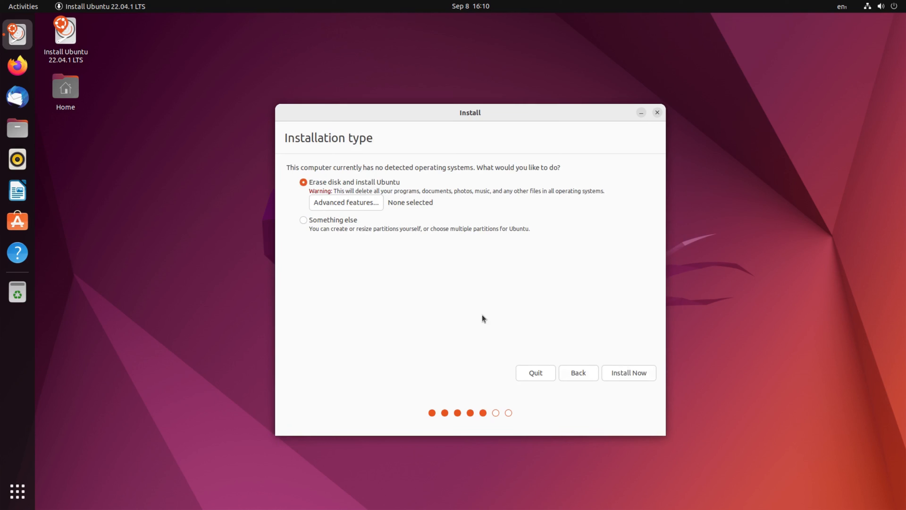
{"action": "left_click", "coordinate": [373, 202]}
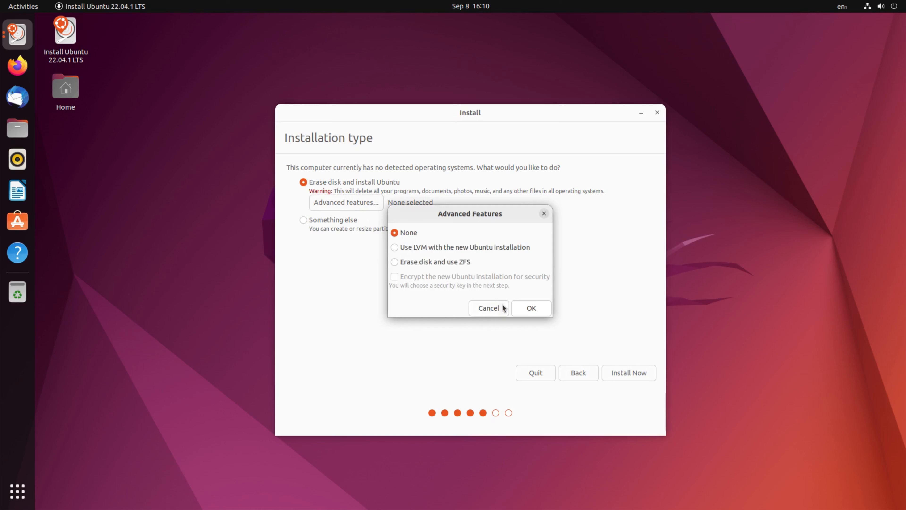
{"action": "left_click", "coordinate": [489, 307]}
{"action": "left_click", "coordinate": [303, 220]}
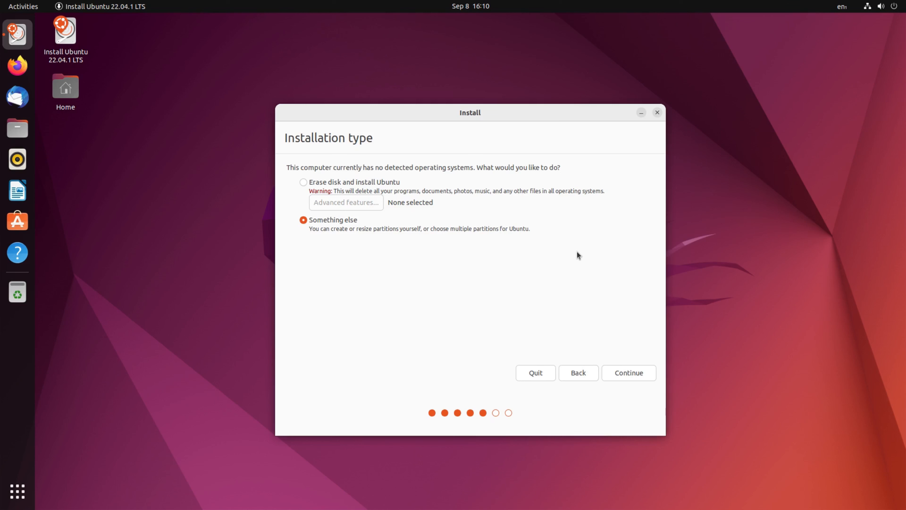
{"action": "left_click", "coordinate": [375, 184]}
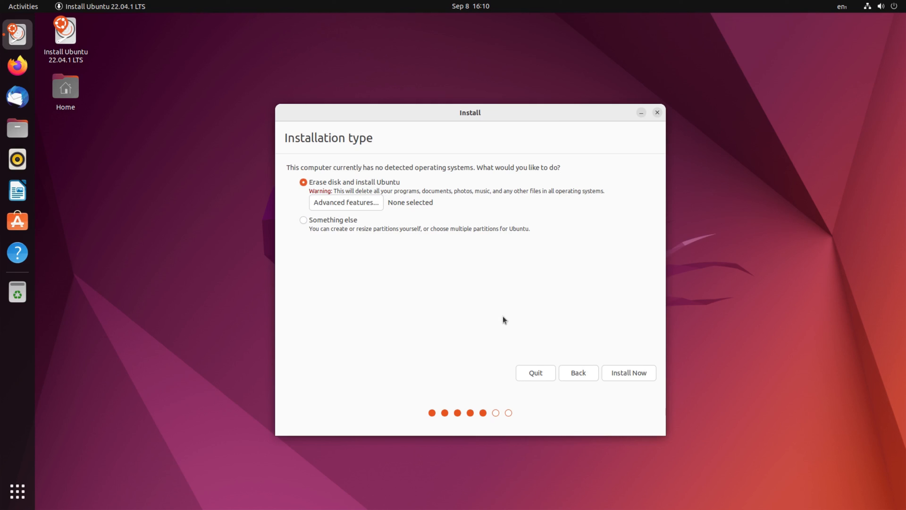
- Start the installation by approving the disk changes, and accept Jakarta as the location
{"action": "left_click", "coordinate": [627, 375]}
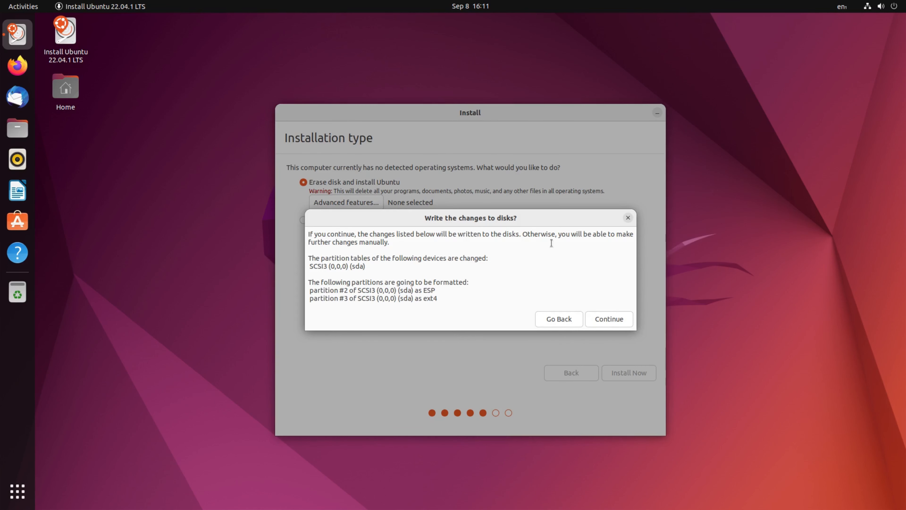
{"action": "left_click", "coordinate": [597, 319]}
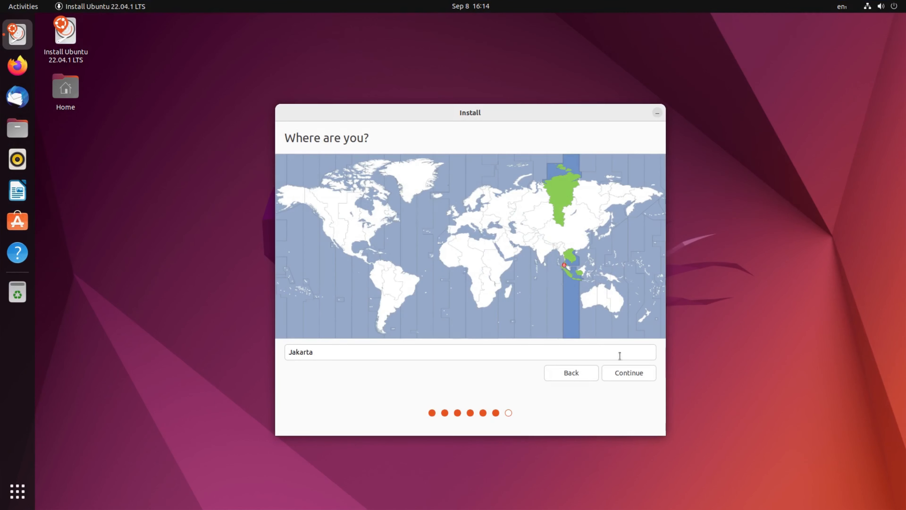
{"action": "left_click", "coordinate": [621, 377]}
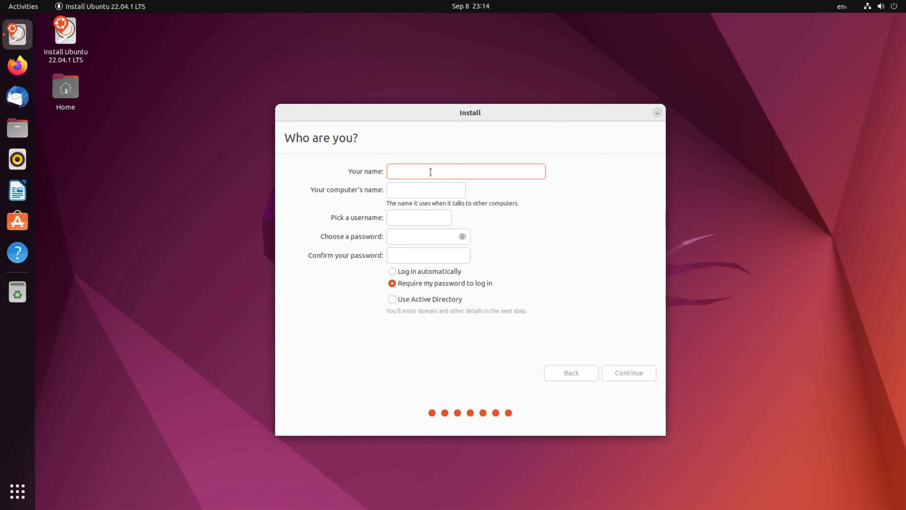
- Enter nuxbie as the user's name, then enter and confirm the account password
{"action": "type", "text": "nuxbie"}
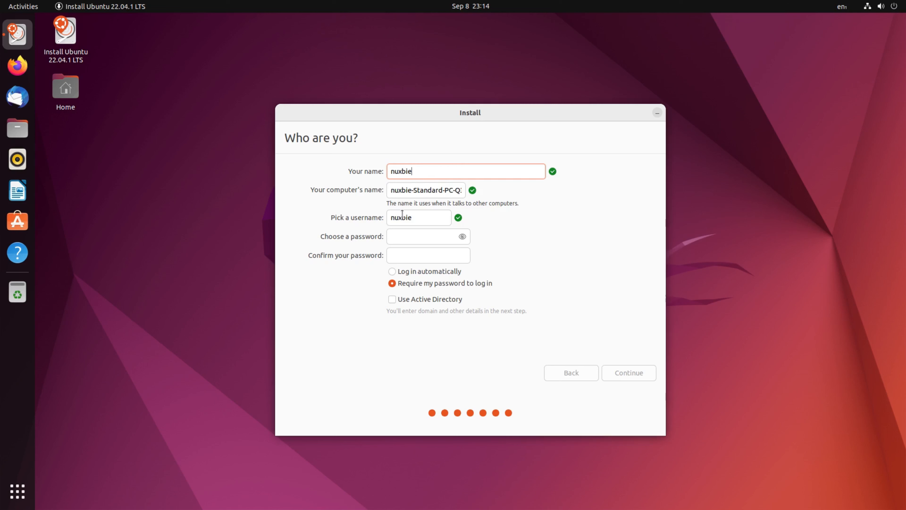
{"action": "left_click", "coordinate": [405, 237]}
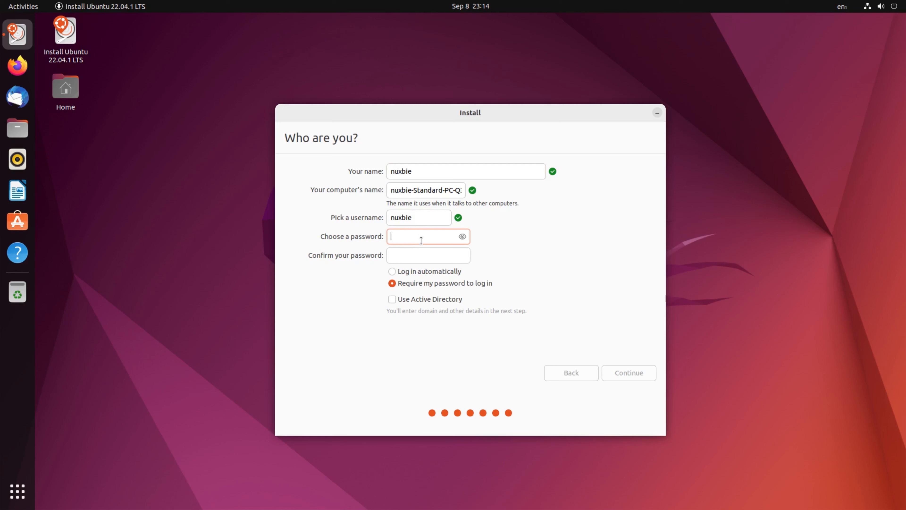
{"action": "type", "text": "**********"}
{"action": "left_click", "coordinate": [414, 251]}
{"action": "type", "text": "********"}
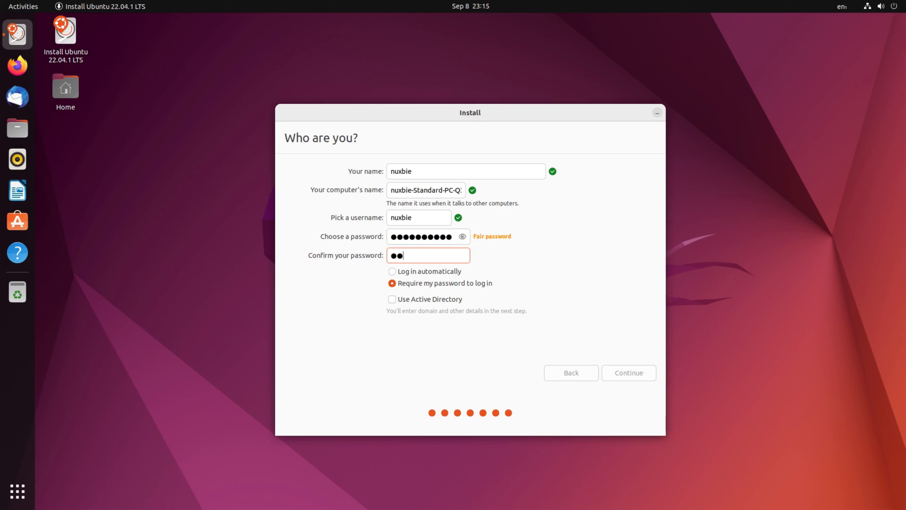
{"action": "type", "text": "**"}
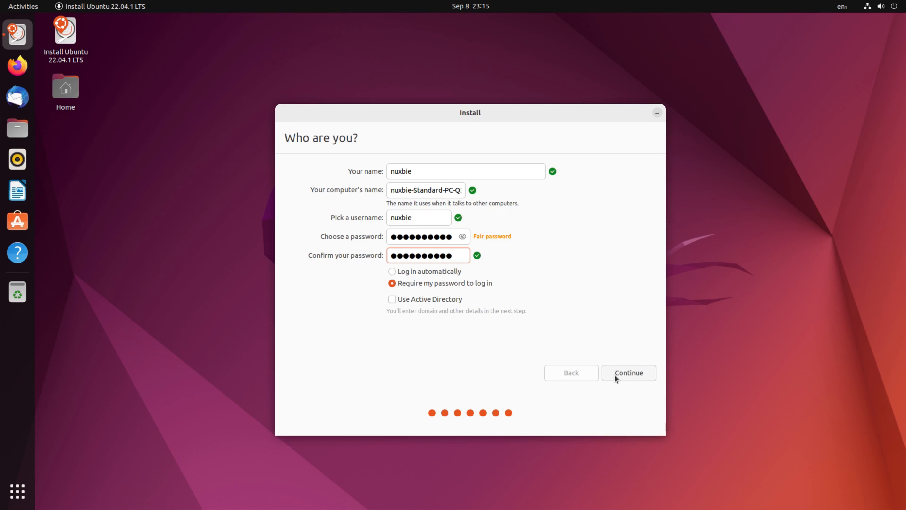
- Replace the account password with a new entry, confirm it in the second field, and continue with password login required
{"action": "double_click", "coordinate": [436, 237]}
{"action": "key", "text": "BackSpace"}
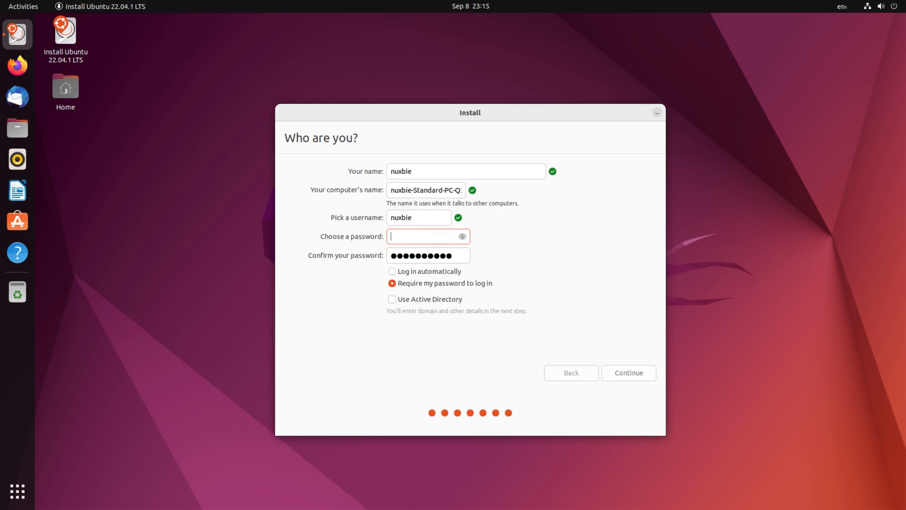
{"action": "type", "text": "n●●●●●●●●●"}
{"action": "key", "text": "Tab"}
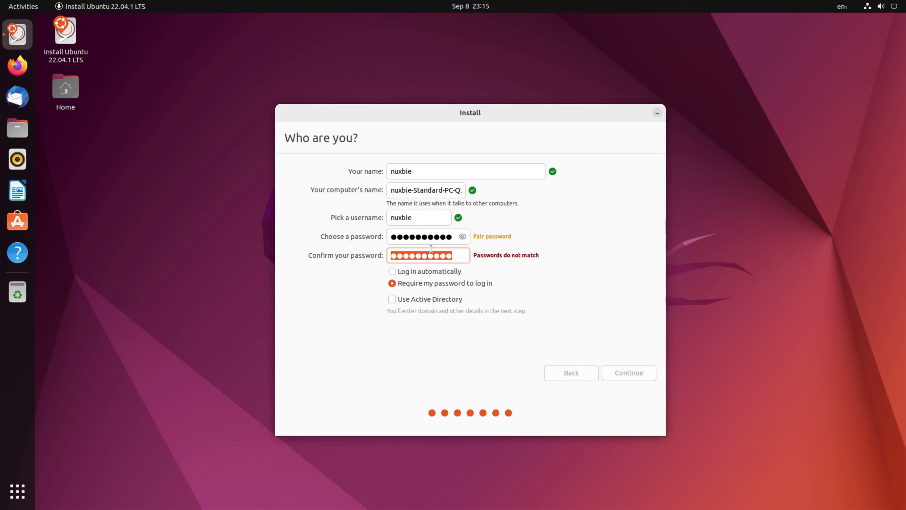
{"action": "type", "text": "●●●●●●●●●●"}
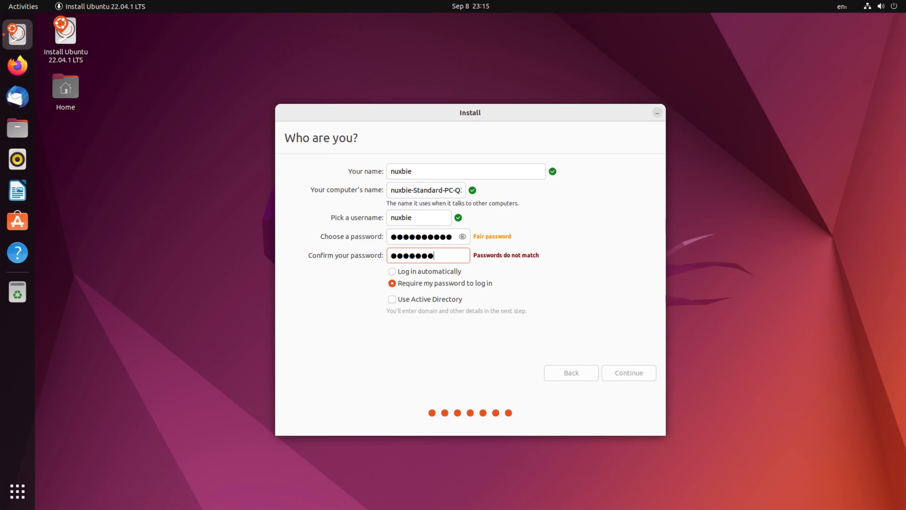
{"action": "type", "text": "●"}
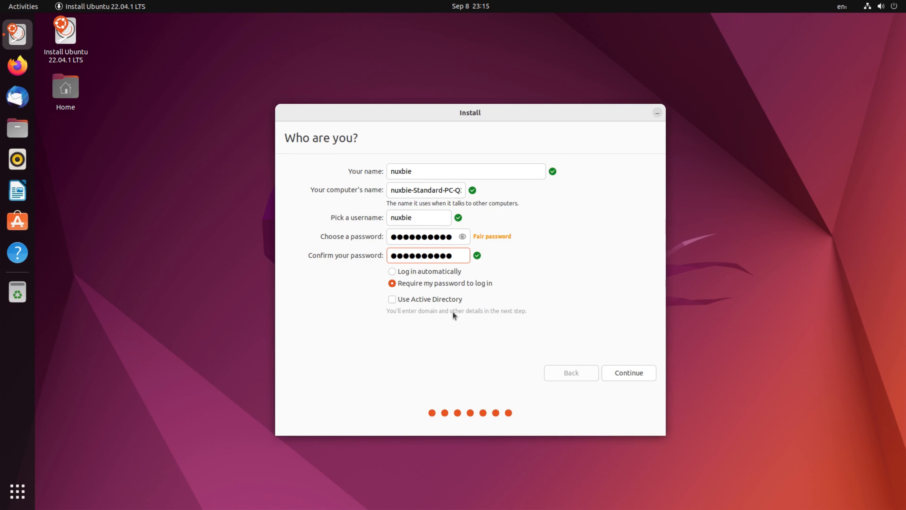
{"action": "left_click", "coordinate": [608, 370]}
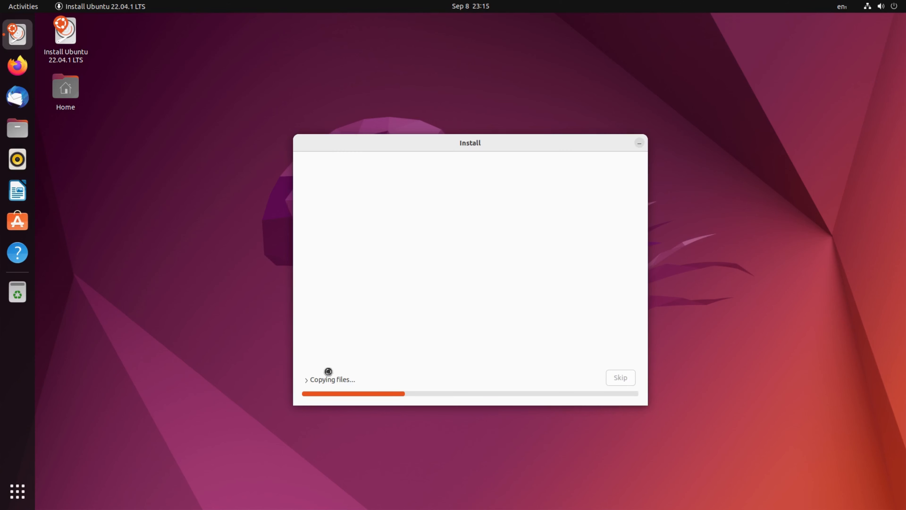
- Expand and collapse the file-copying log, then browse the welcome slideshow forward to the music slide and back
{"action": "left_click", "coordinate": [307, 380]}
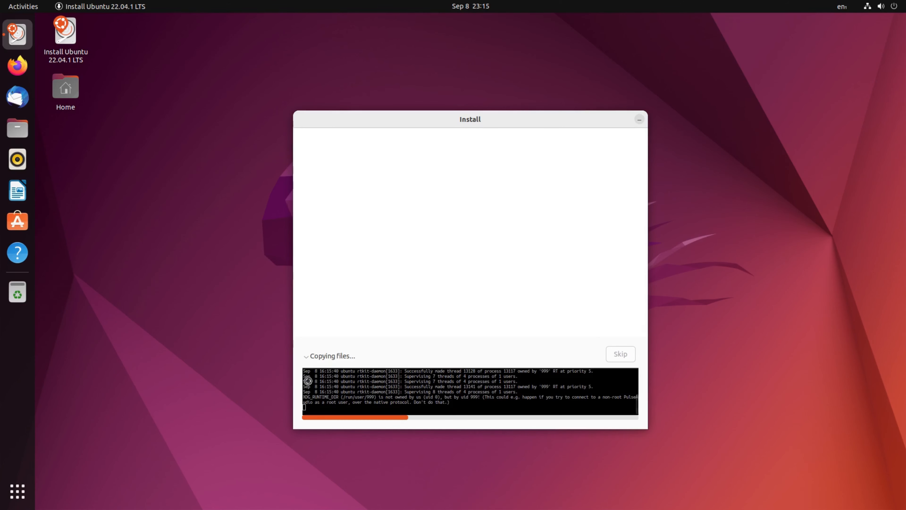
{"action": "left_click", "coordinate": [307, 357]}
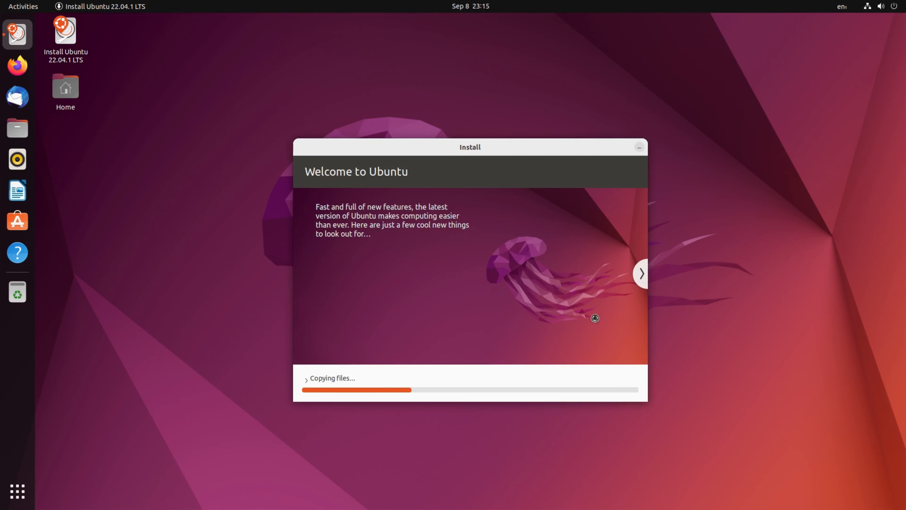
{"action": "left_click", "coordinate": [644, 281]}
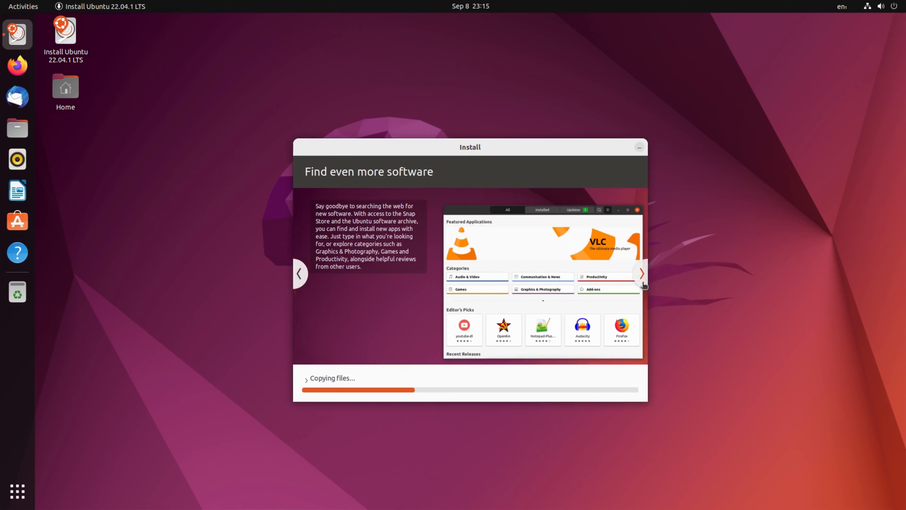
{"action": "left_click", "coordinate": [642, 276]}
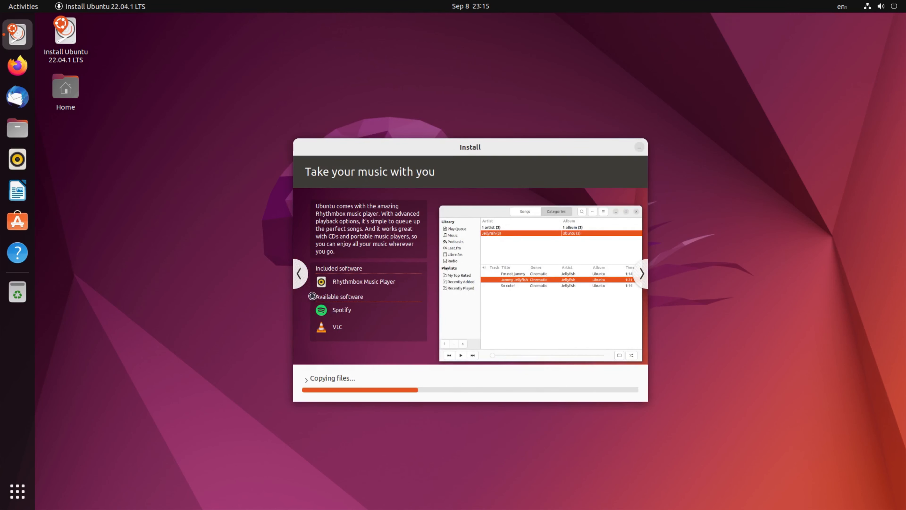
{"action": "left_click", "coordinate": [301, 280]}
{"action": "left_click", "coordinate": [302, 281]}
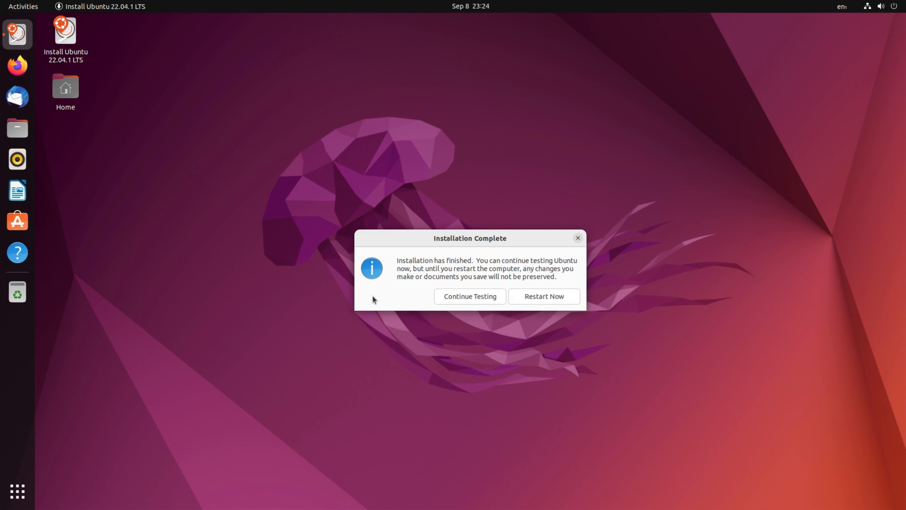
- Restart the computer to finish the completed installation
{"action": "left_click", "coordinate": [551, 300]}
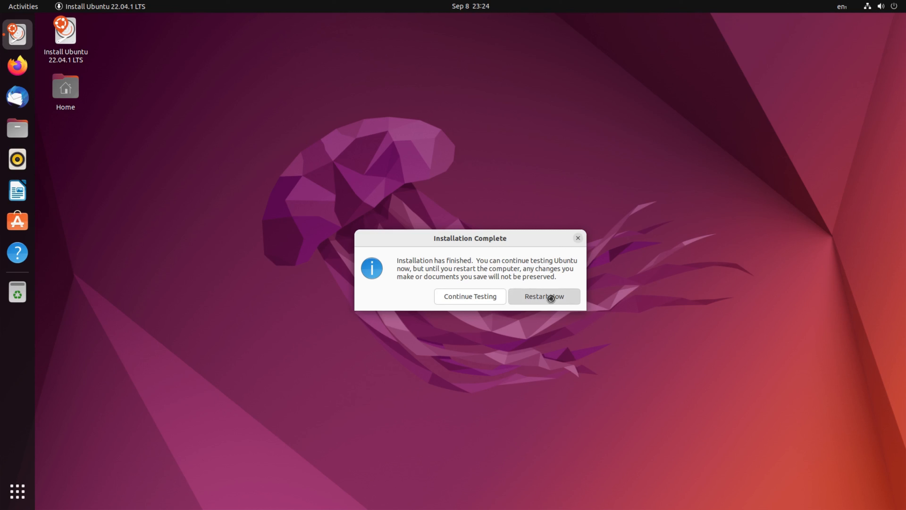